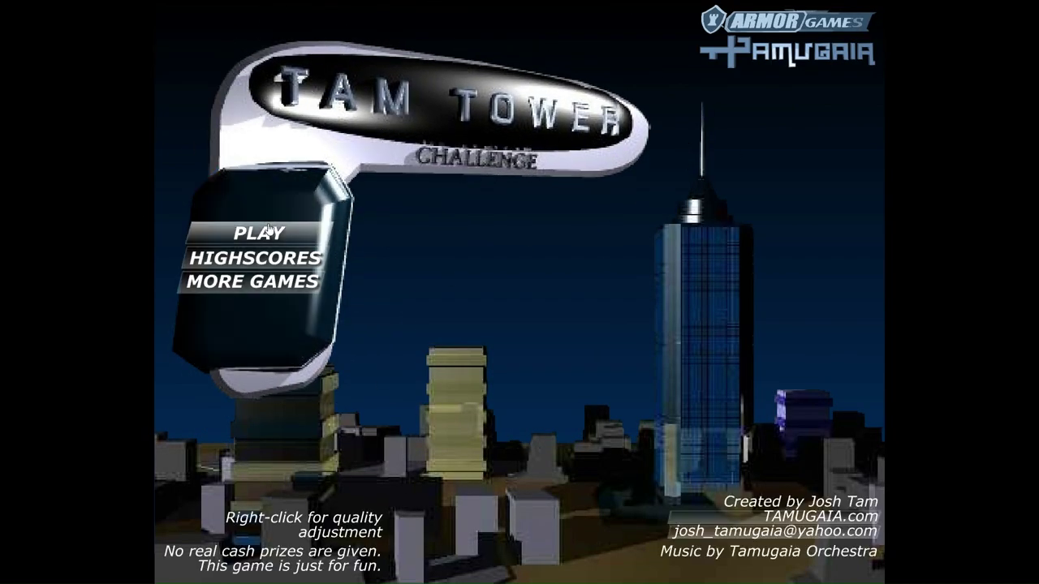
Step: Start a new game from the title screen, pass name entry, and skip the tutorial
{"action": "left_click", "coordinate": [251, 233]}
{"action": "left_click", "coordinate": [503, 279]}
{"action": "left_click", "coordinate": [487, 562]}
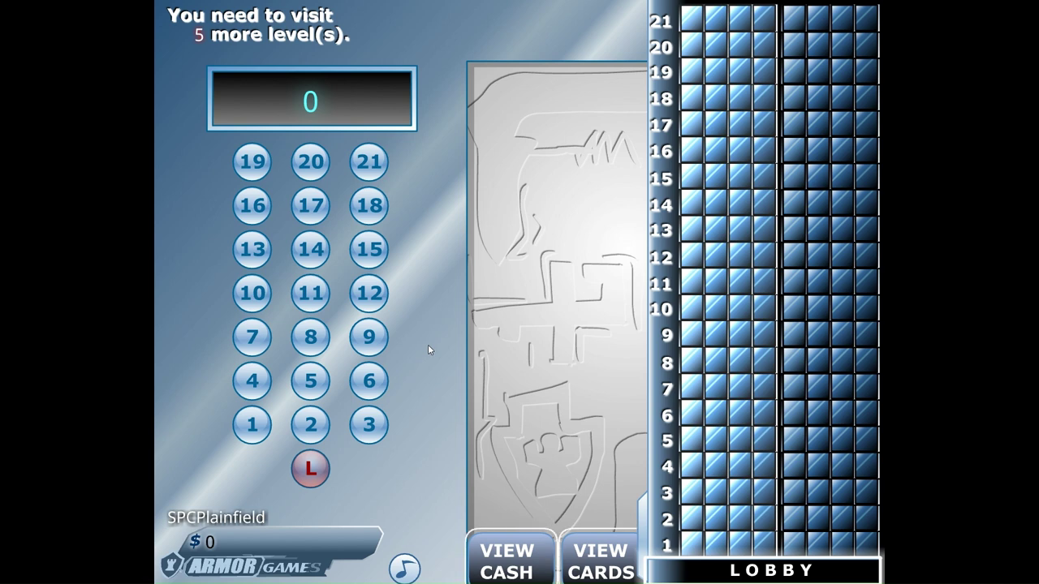
Step: Visit floor 7, opening the Blank card and then the missed Add a 0 card
{"action": "left_click", "coordinate": [252, 339]}
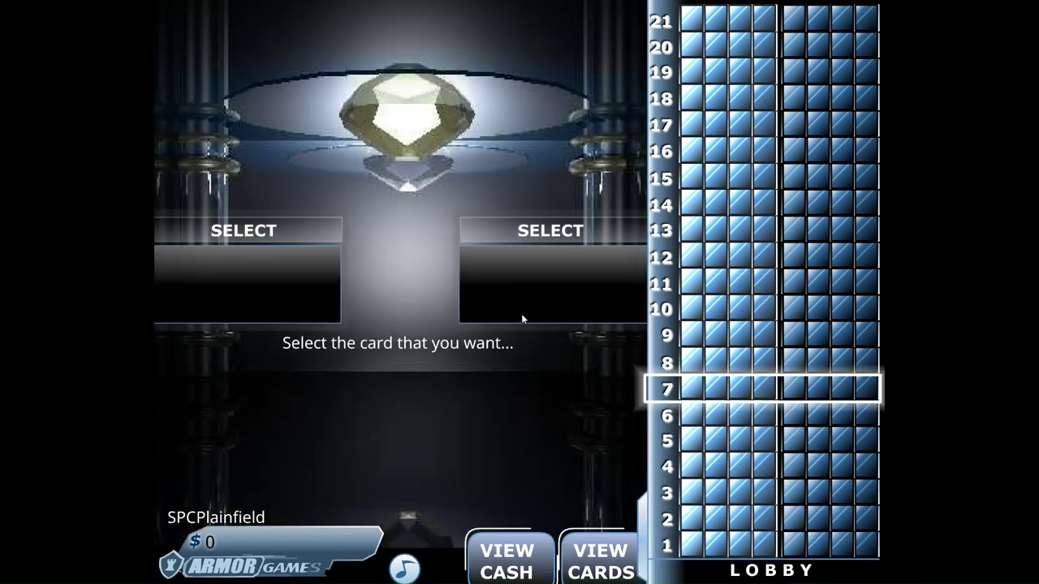
{"action": "left_click", "coordinate": [550, 230]}
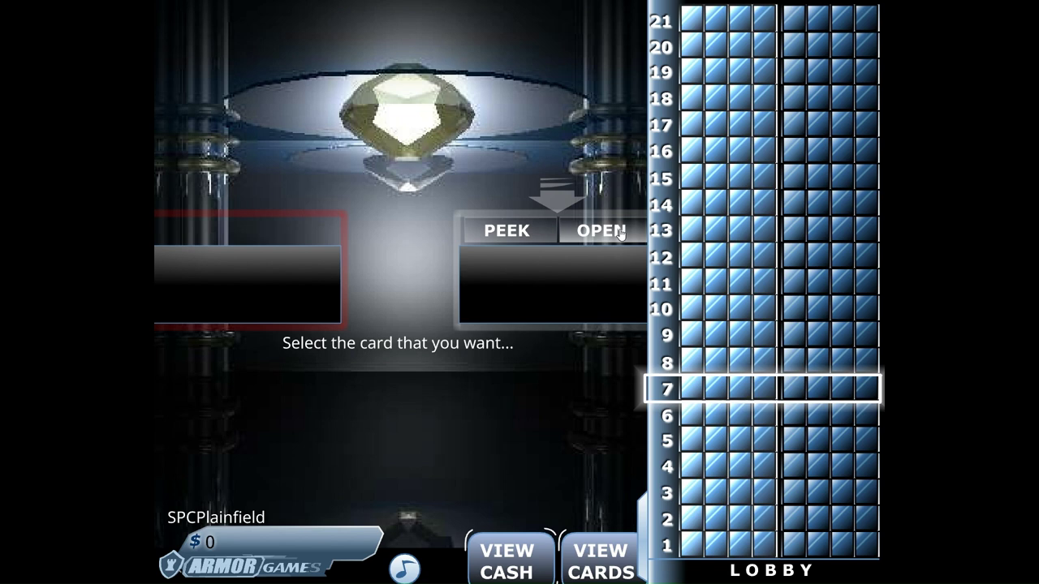
{"action": "left_click", "coordinate": [600, 231]}
{"action": "left_click", "coordinate": [296, 232]}
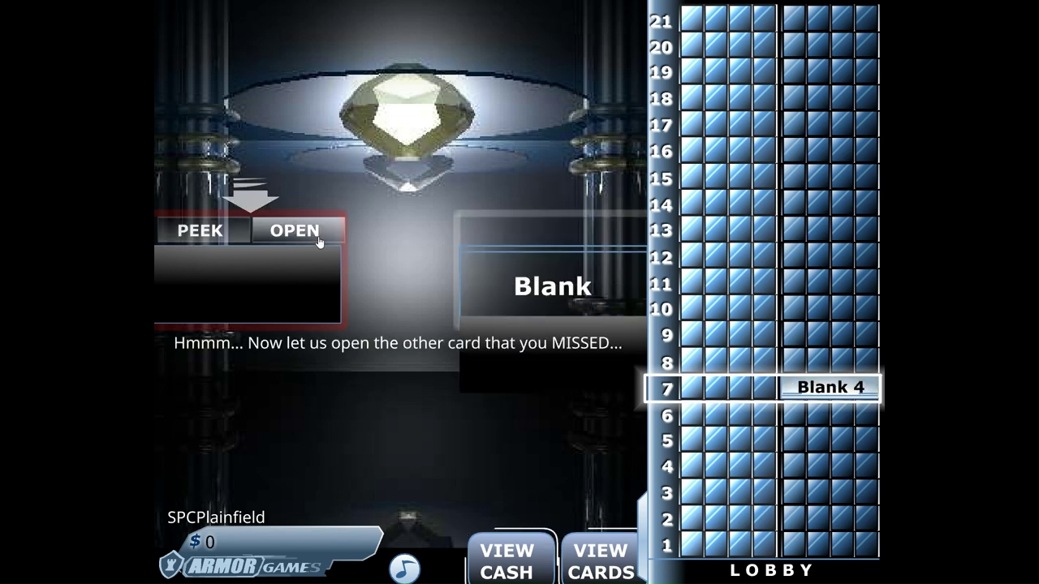
{"action": "left_click", "coordinate": [395, 391]}
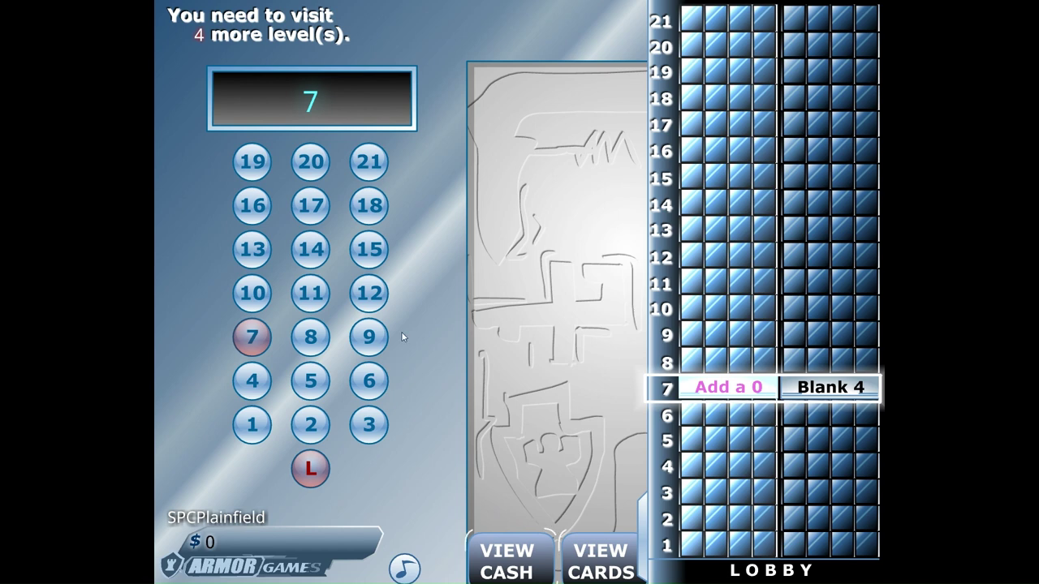
Step: Visit floor 21, opening the +100% card and then the missed $4 card
{"action": "left_click", "coordinate": [370, 162]}
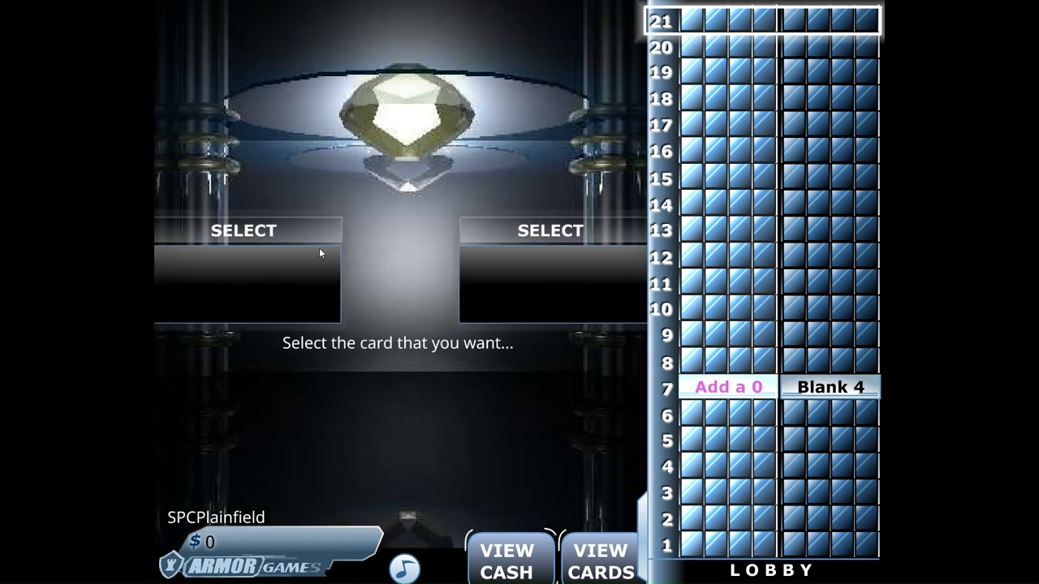
{"action": "left_click", "coordinate": [280, 232]}
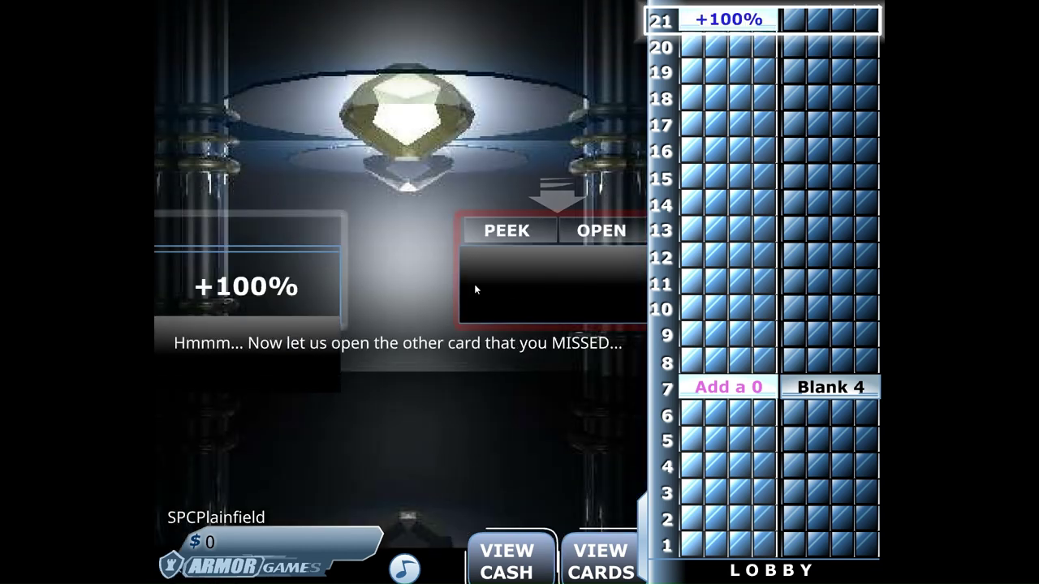
{"action": "left_click", "coordinate": [601, 230]}
{"action": "left_click", "coordinate": [409, 389]}
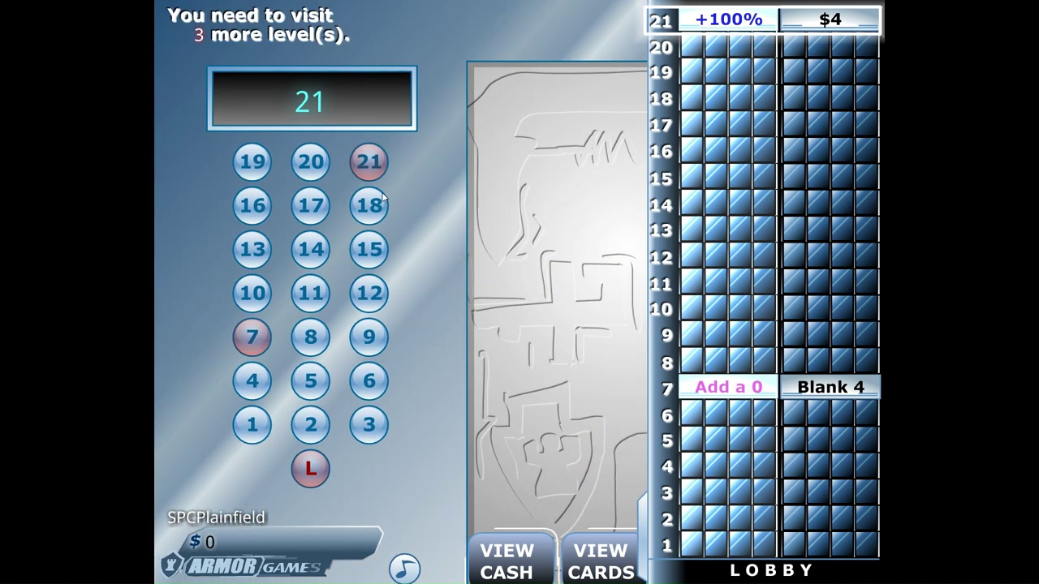
Step: Visit floor 13, opening the $1 mil card and then the missed $1000 card
{"action": "left_click", "coordinate": [251, 249]}
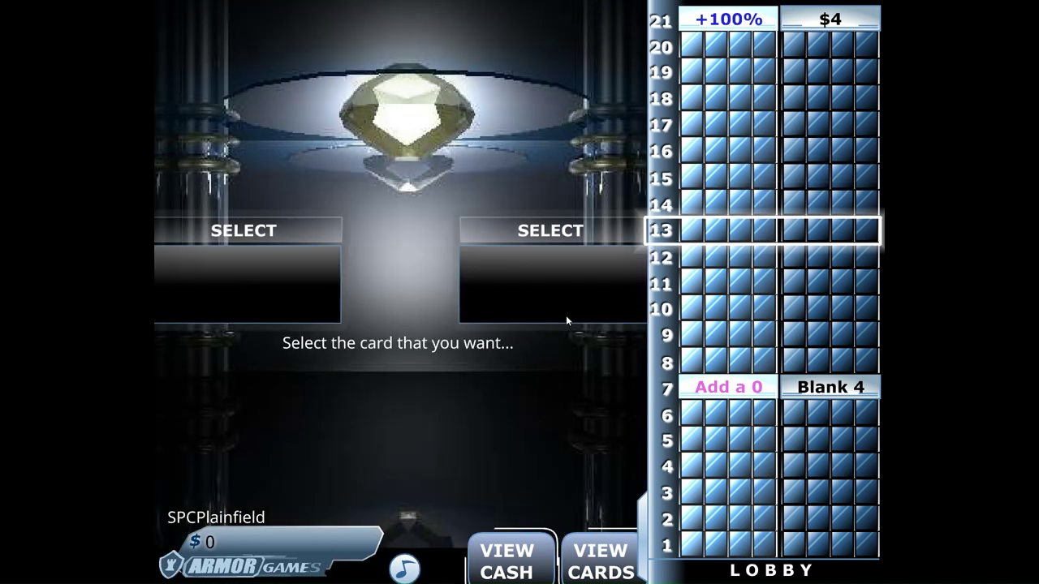
{"action": "left_click", "coordinate": [550, 231]}
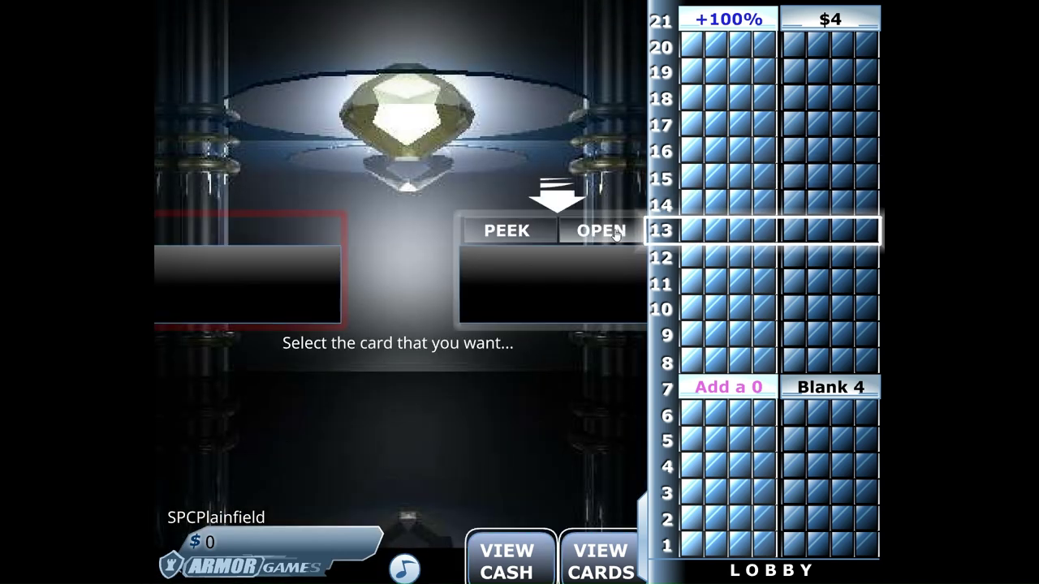
{"action": "left_click", "coordinate": [601, 230]}
{"action": "left_click", "coordinate": [293, 231]}
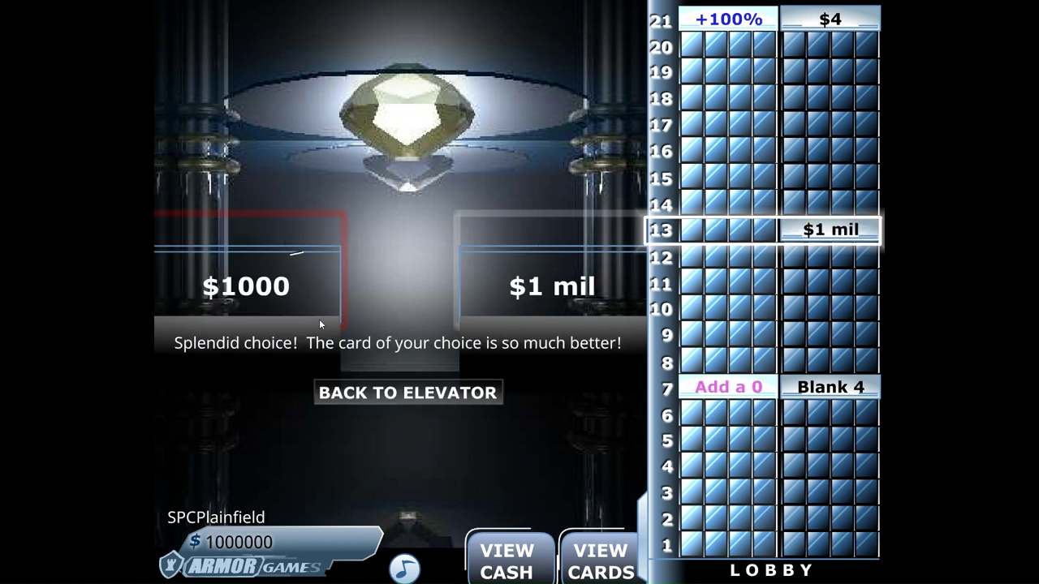
{"action": "left_click", "coordinate": [347, 395]}
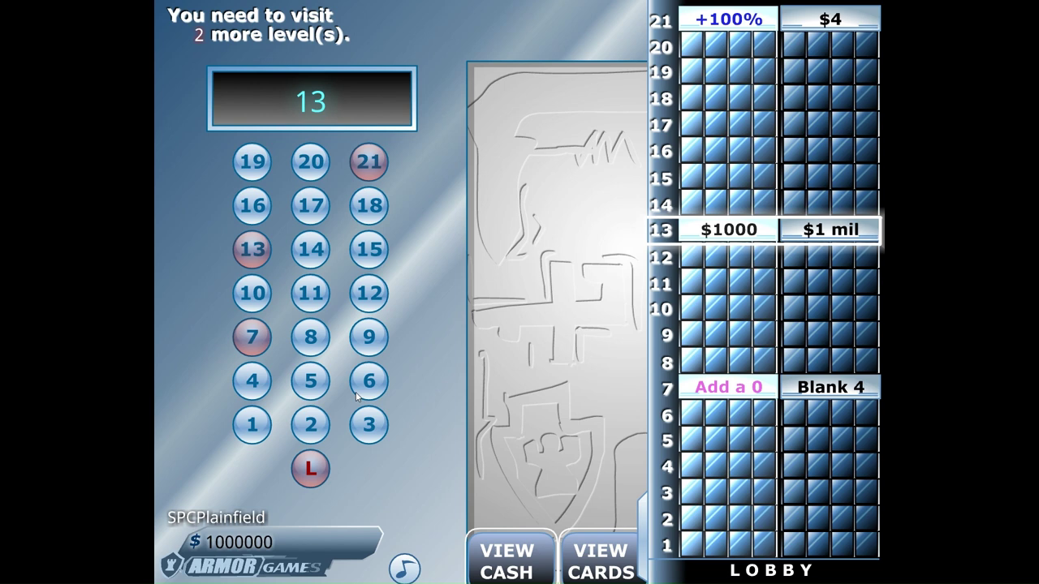
Step: Visit floor 6, opening the Random2 card and then the missed $500 card
{"action": "left_click", "coordinate": [369, 381]}
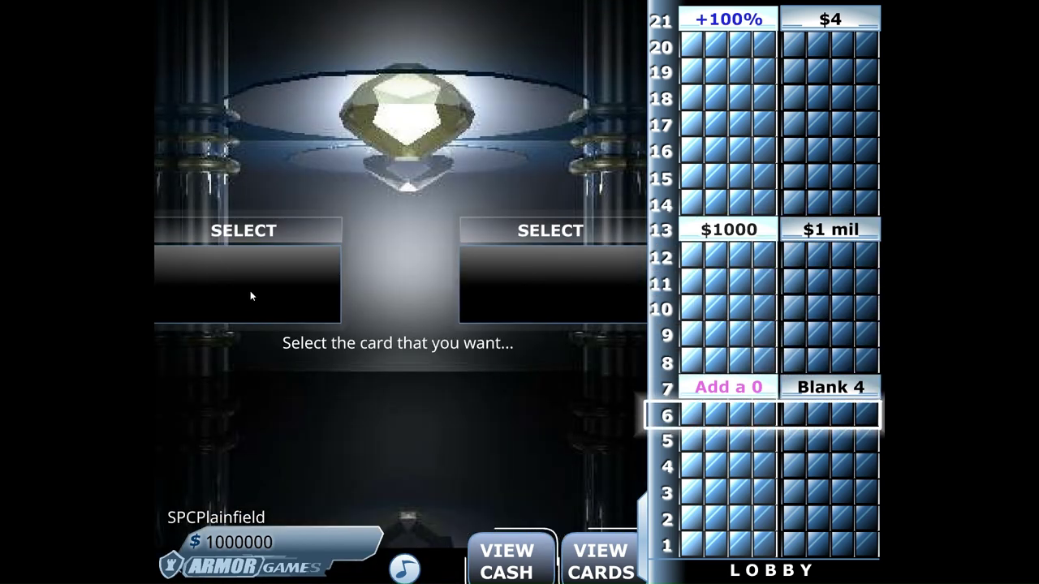
{"action": "left_click", "coordinate": [284, 232]}
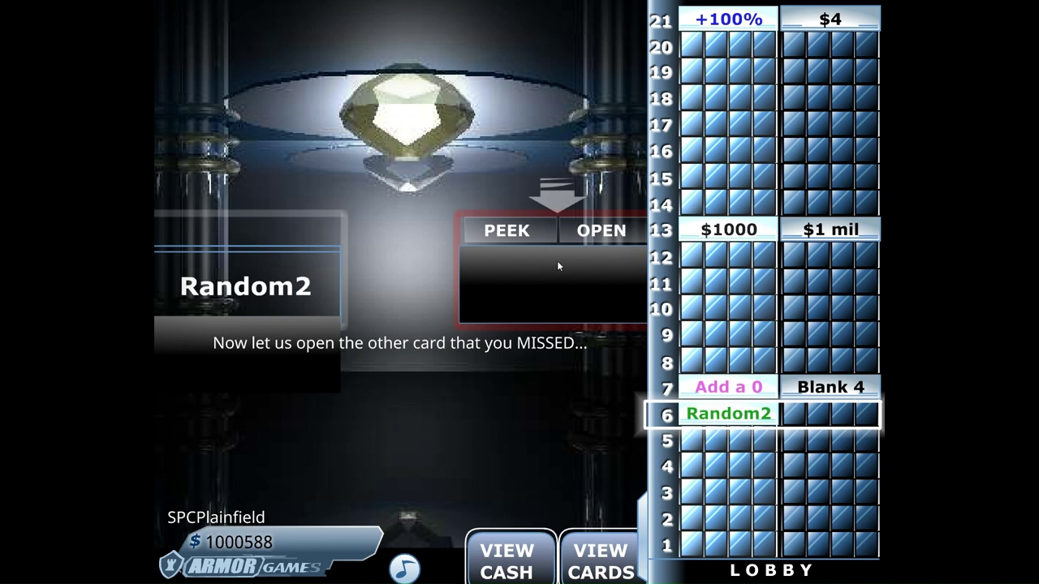
{"action": "left_click", "coordinate": [602, 231]}
{"action": "left_click", "coordinate": [469, 404]}
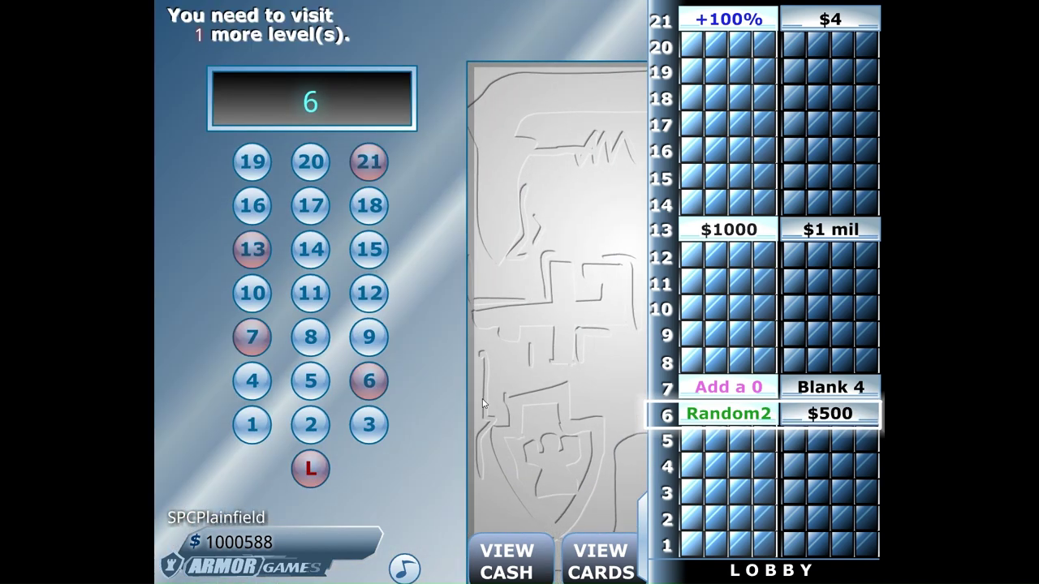
Step: Visit floor 17, opening the left +25% card and the right $16 card
{"action": "left_click", "coordinate": [311, 206]}
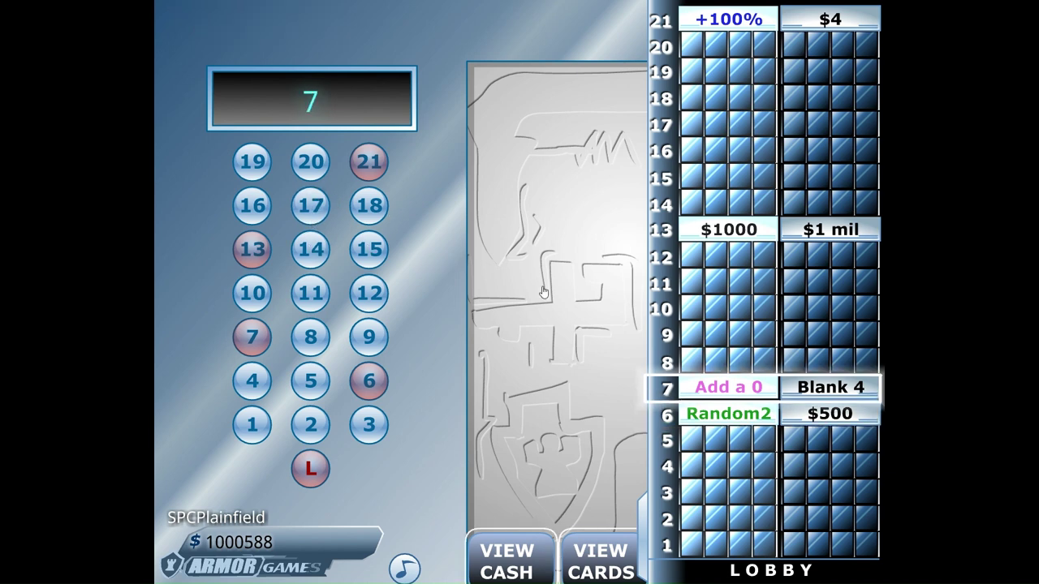
{"action": "left_click", "coordinate": [582, 351]}
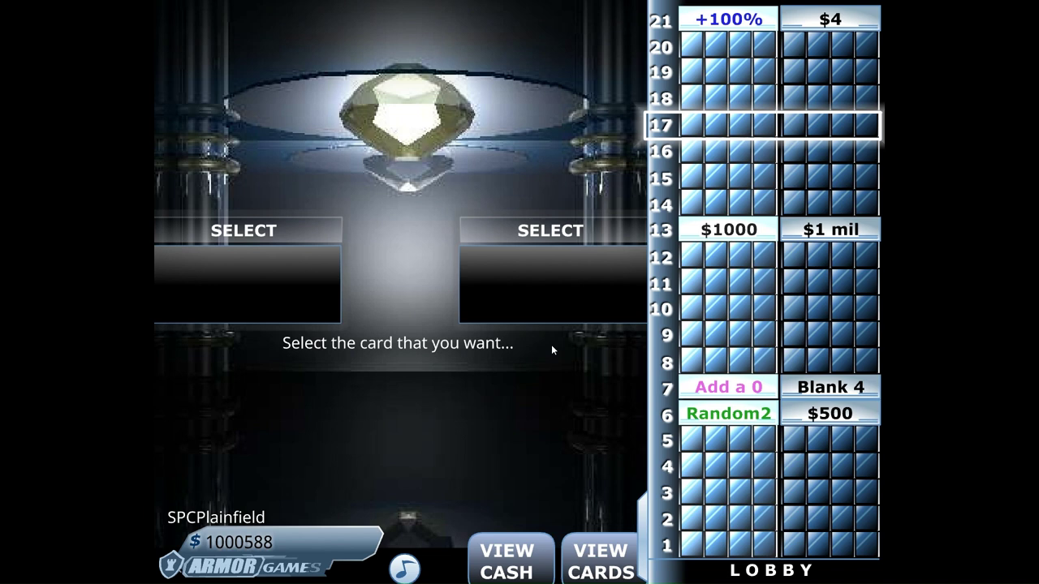
{"action": "left_click", "coordinate": [313, 233]}
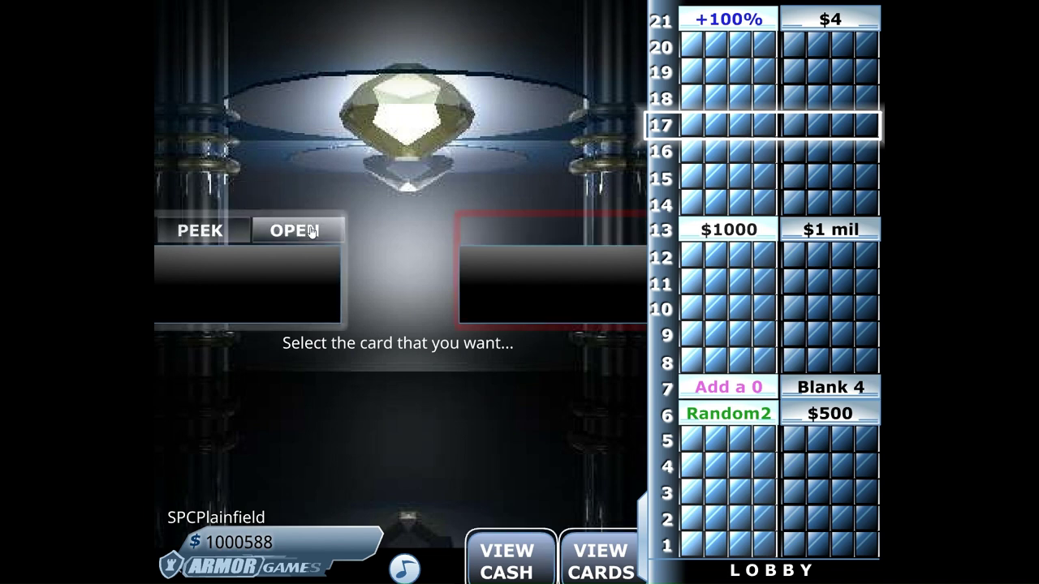
{"action": "left_click", "coordinate": [310, 226]}
{"action": "left_click", "coordinate": [601, 231]}
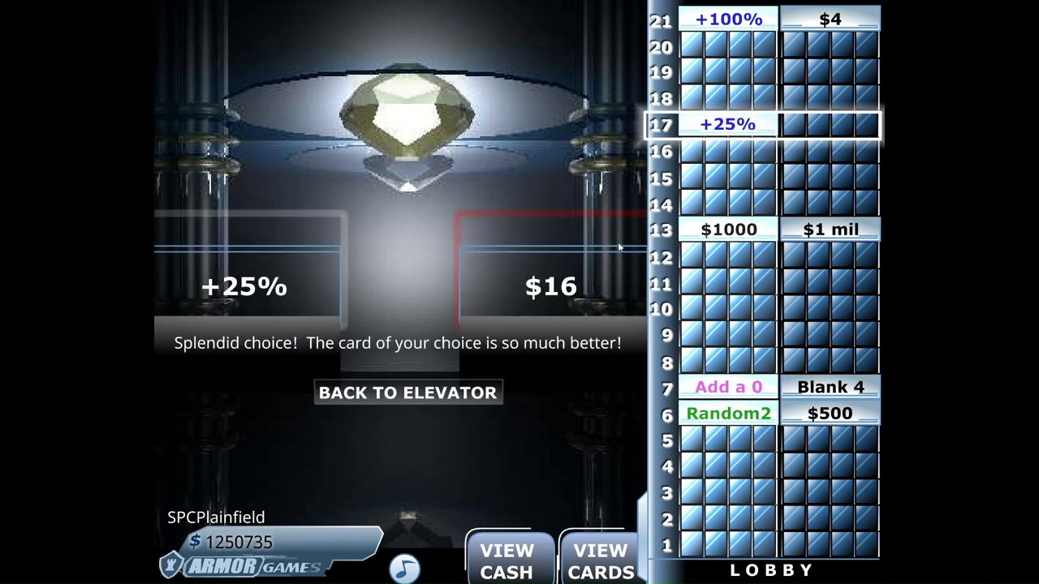
{"action": "left_click", "coordinate": [455, 392]}
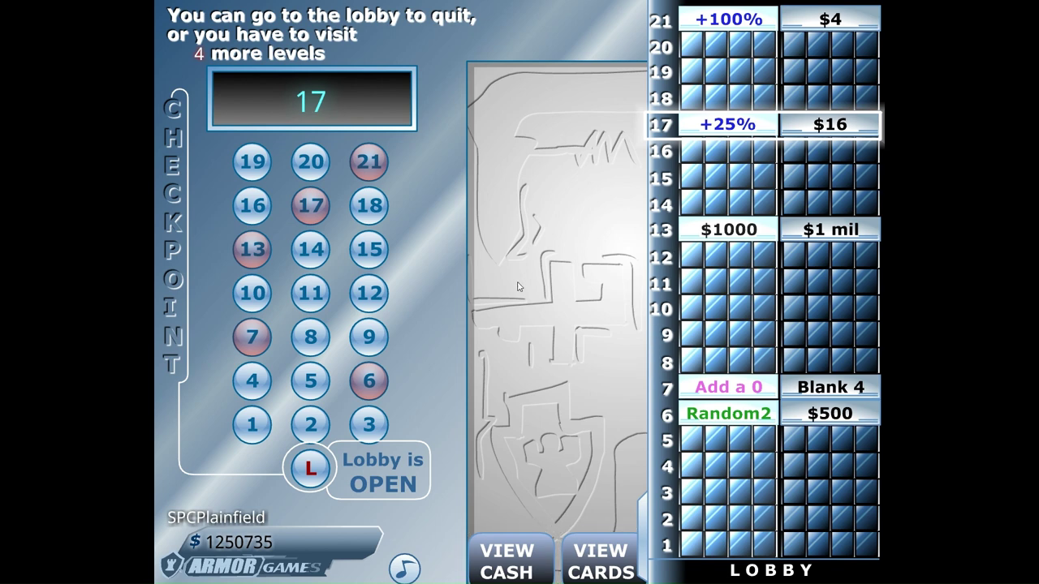
Step: View the full list of all cards, then close it
{"action": "left_click", "coordinate": [602, 550]}
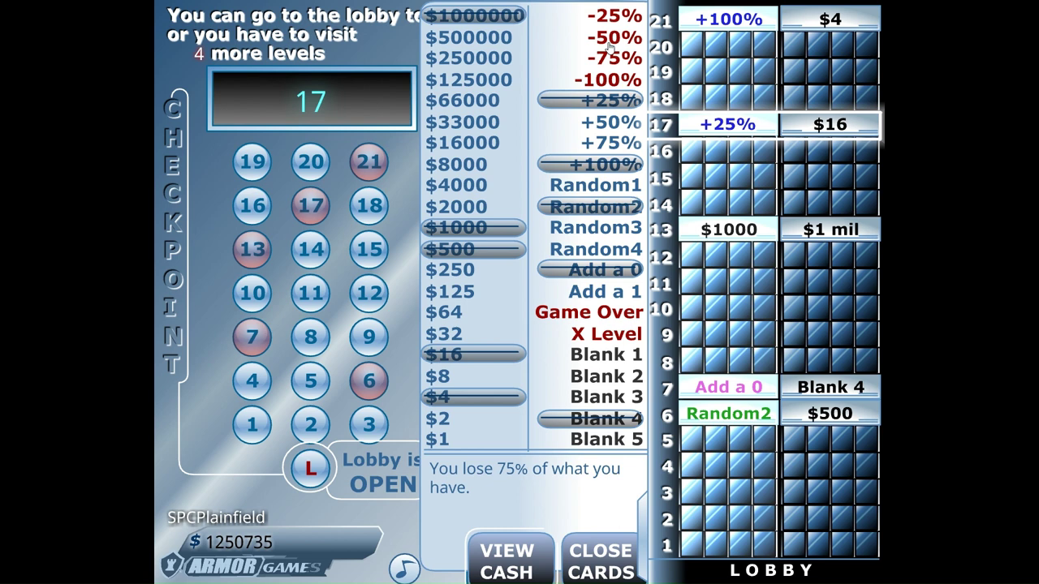
{"action": "left_click", "coordinate": [610, 568]}
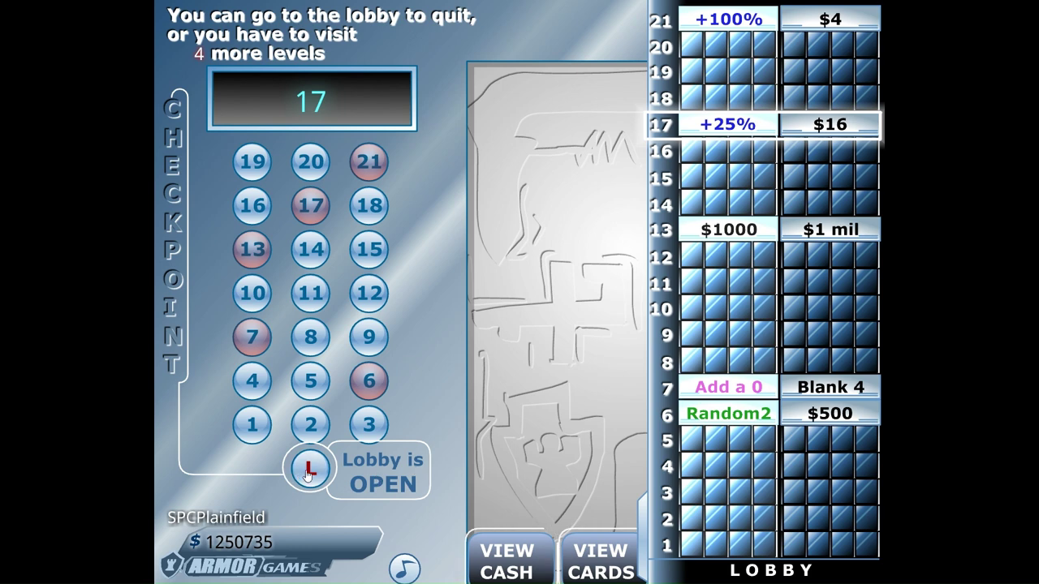
Step: Ride the elevator down to the lobby to quit with $1,250,735
{"action": "left_click", "coordinate": [309, 472]}
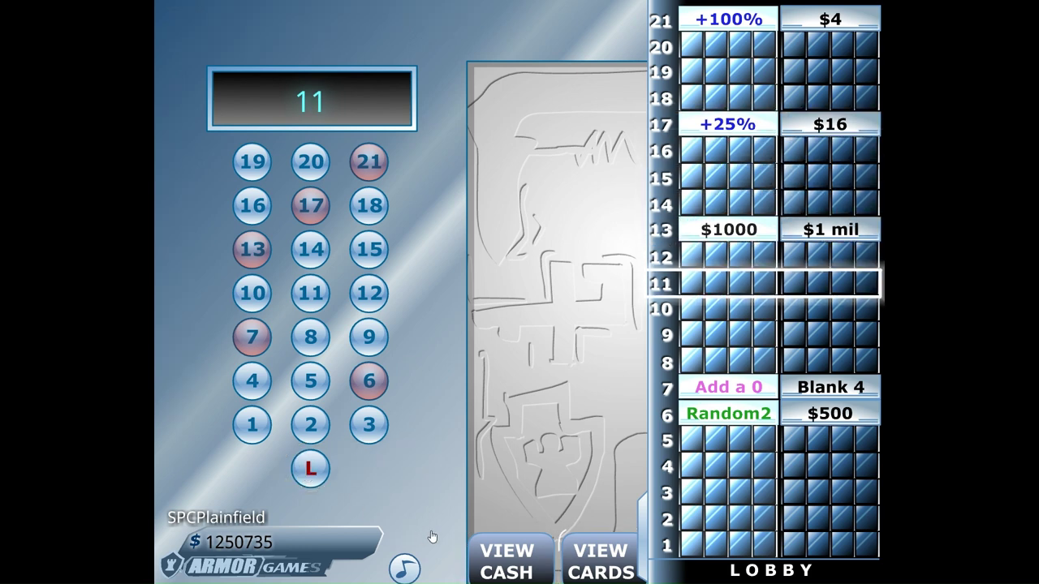